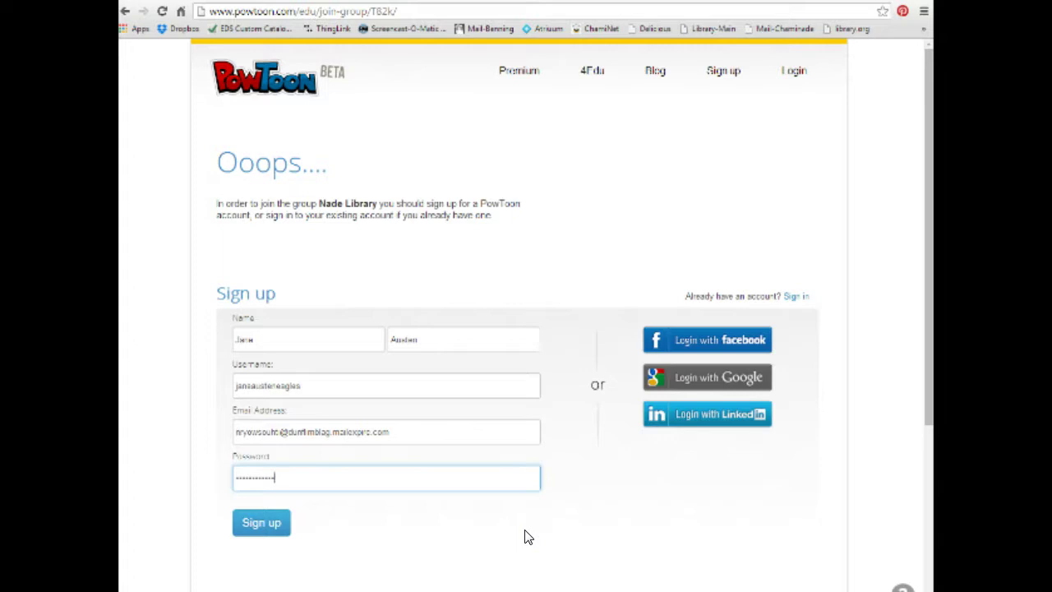
Complete the Nade Library join-group sign-up form with name, username, e-mail and password, and submit it.
{"action": "left_click", "coordinate": [402, 11]}
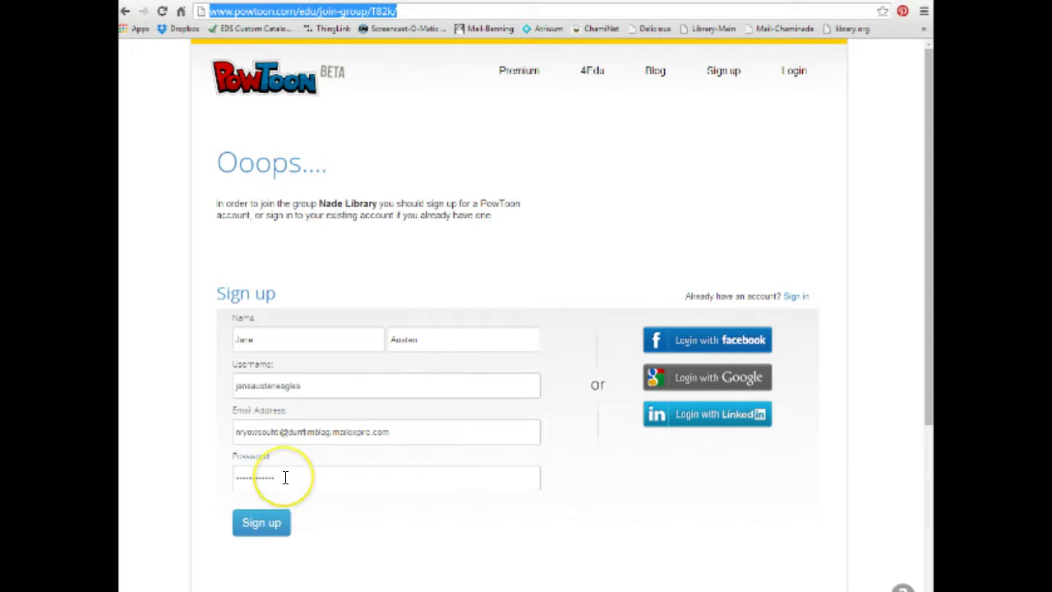
{"action": "left_click", "coordinate": [261, 528]}
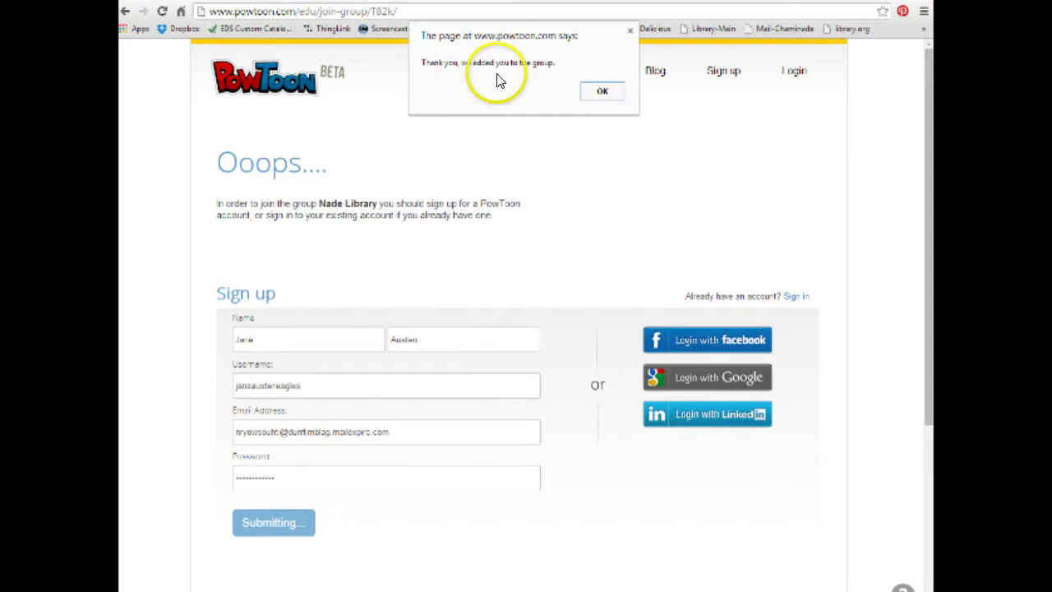
Acknowledge the joined-group confirmation and dismiss the browser's save-password offer on the dashboard.
{"action": "left_click", "coordinate": [599, 92]}
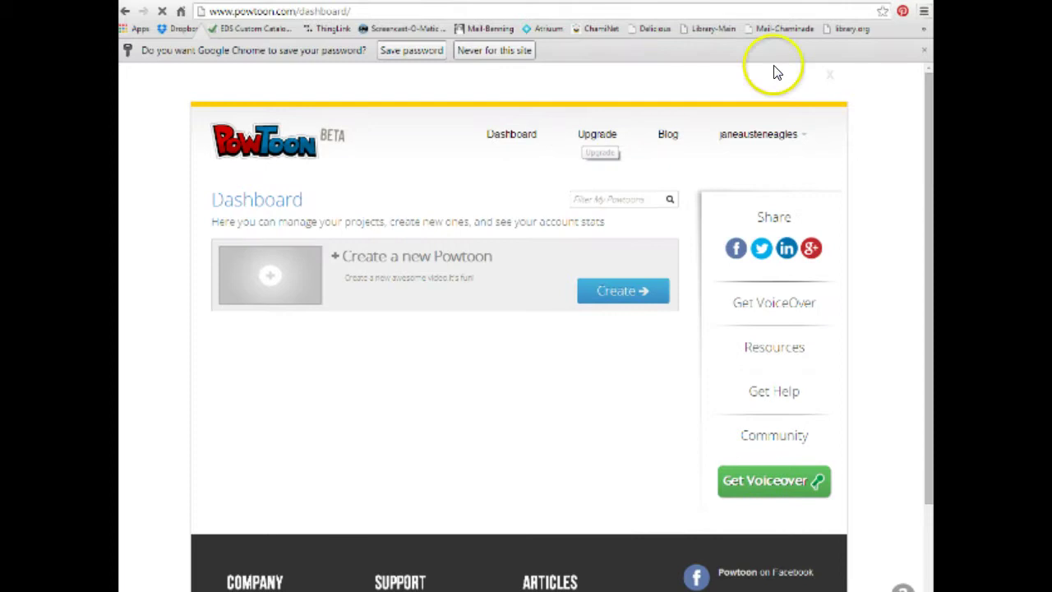
{"action": "left_click", "coordinate": [922, 49]}
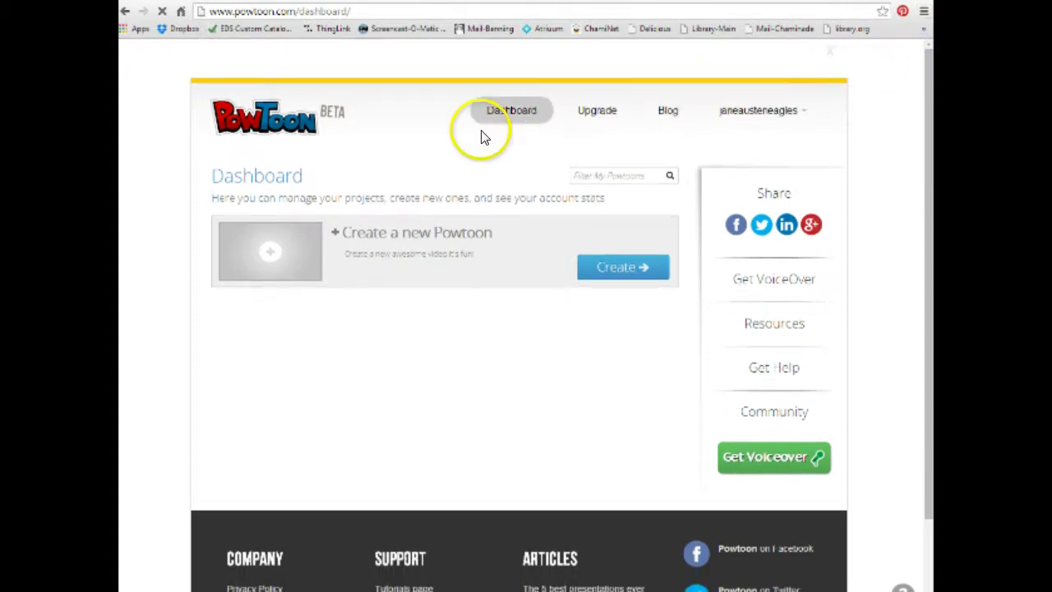
{"action": "left_click", "coordinate": [507, 376]}
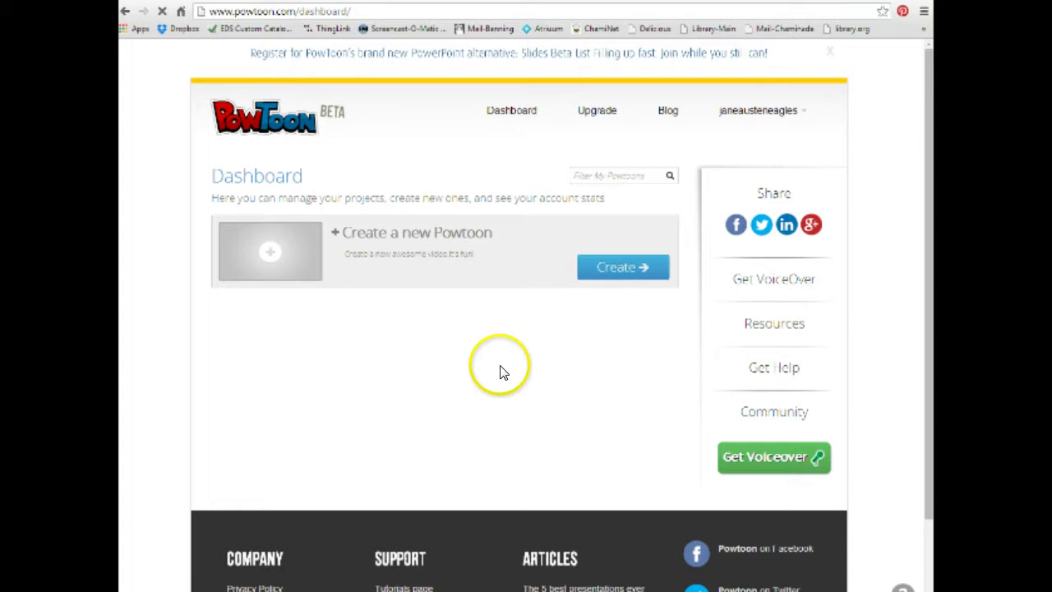
Create a new Powtoon from a blank template under Start from scratch.
{"action": "left_click", "coordinate": [622, 270]}
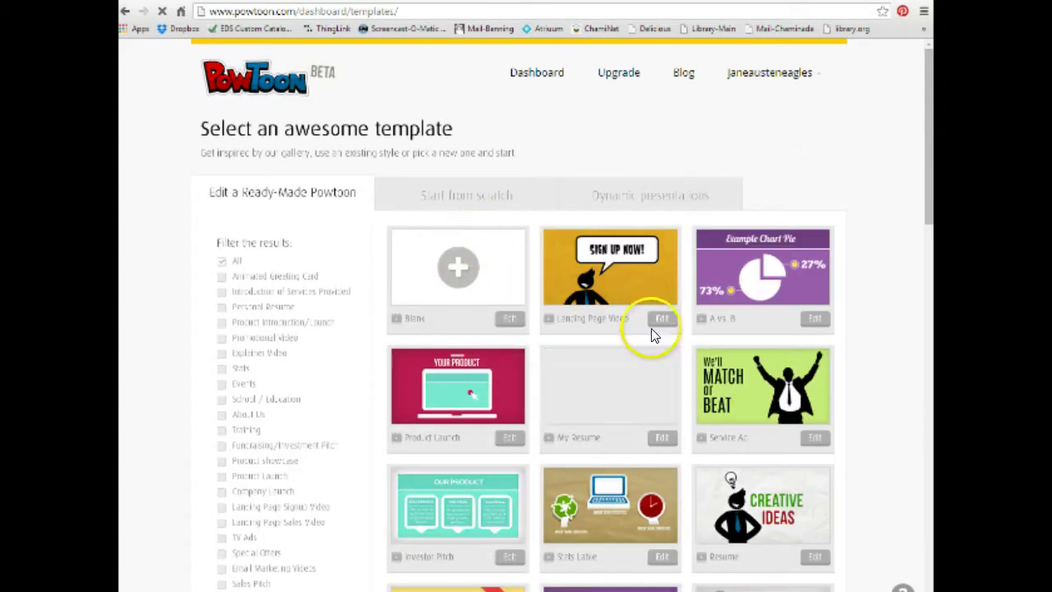
{"action": "left_click", "coordinate": [464, 199]}
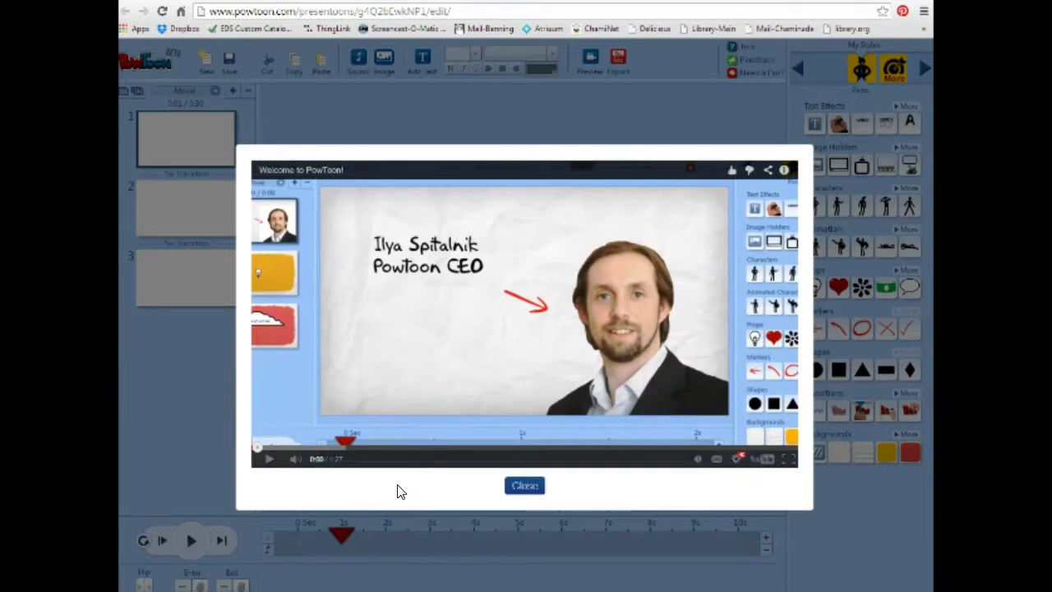
Close the welcome video and browse the My Styles options Picto Marketer, Infographic and Groovy.
{"action": "left_click", "coordinate": [524, 487]}
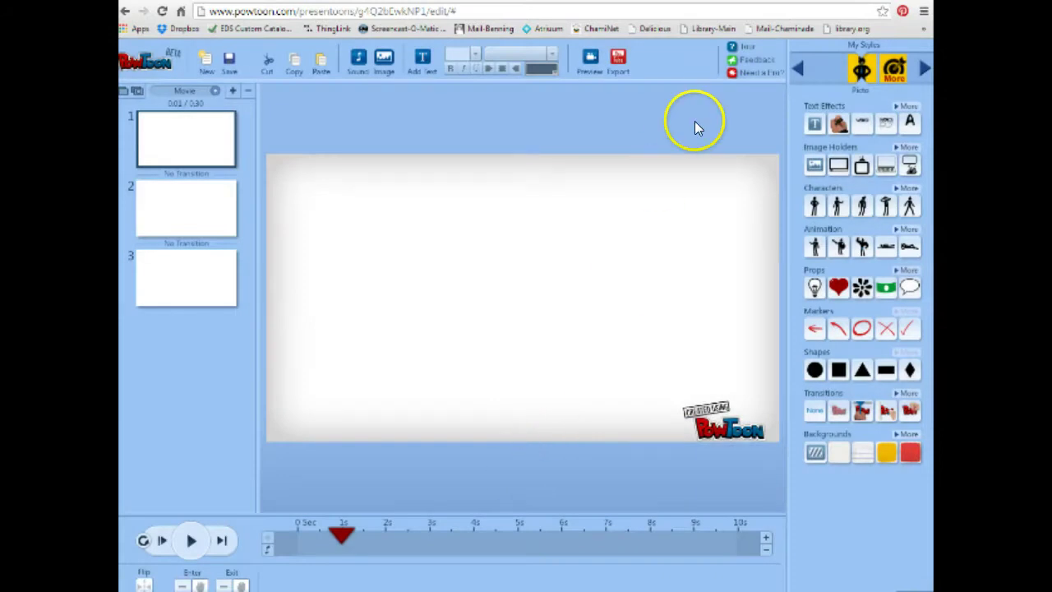
{"action": "left_click", "coordinate": [922, 69]}
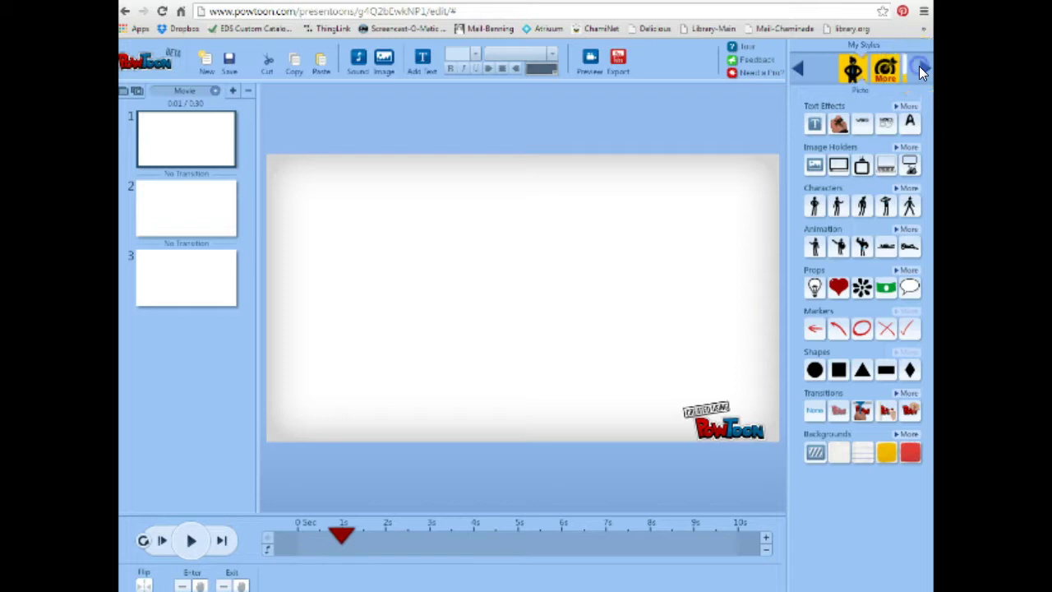
{"action": "left_click", "coordinate": [922, 70]}
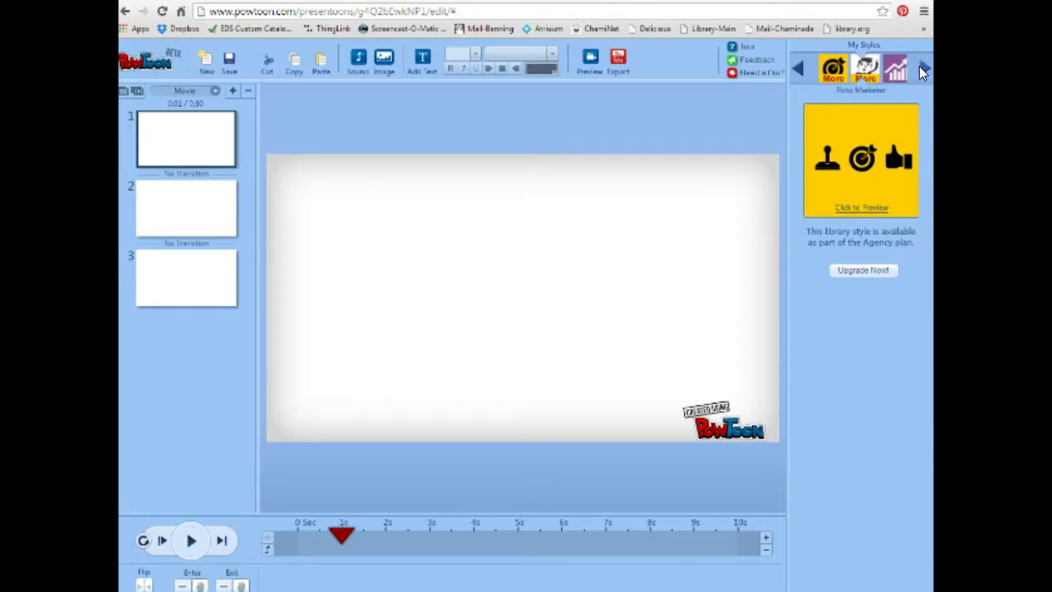
{"action": "left_click", "coordinate": [919, 66]}
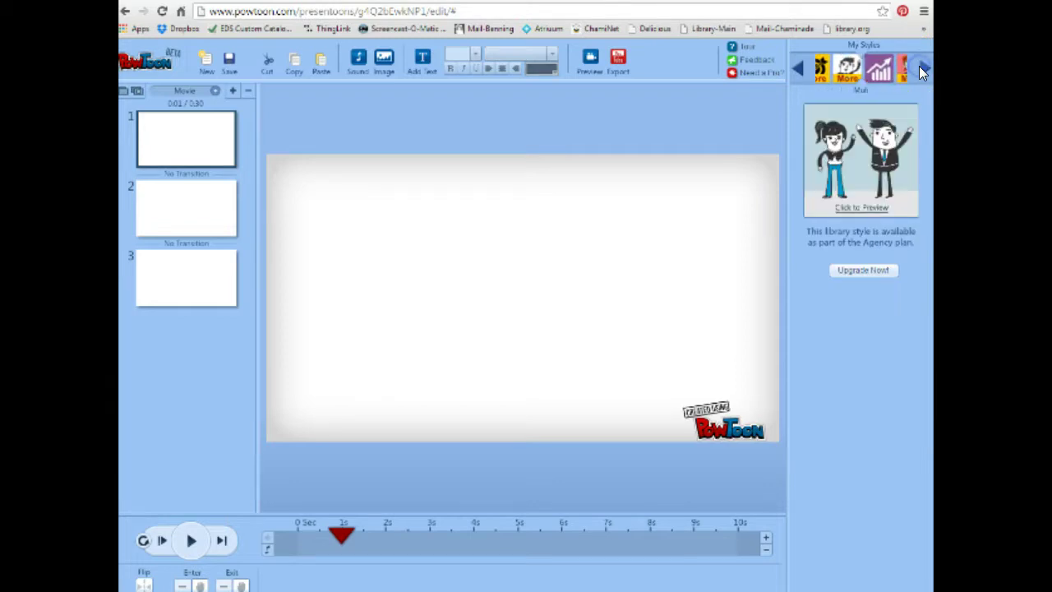
{"action": "left_click", "coordinate": [862, 70]}
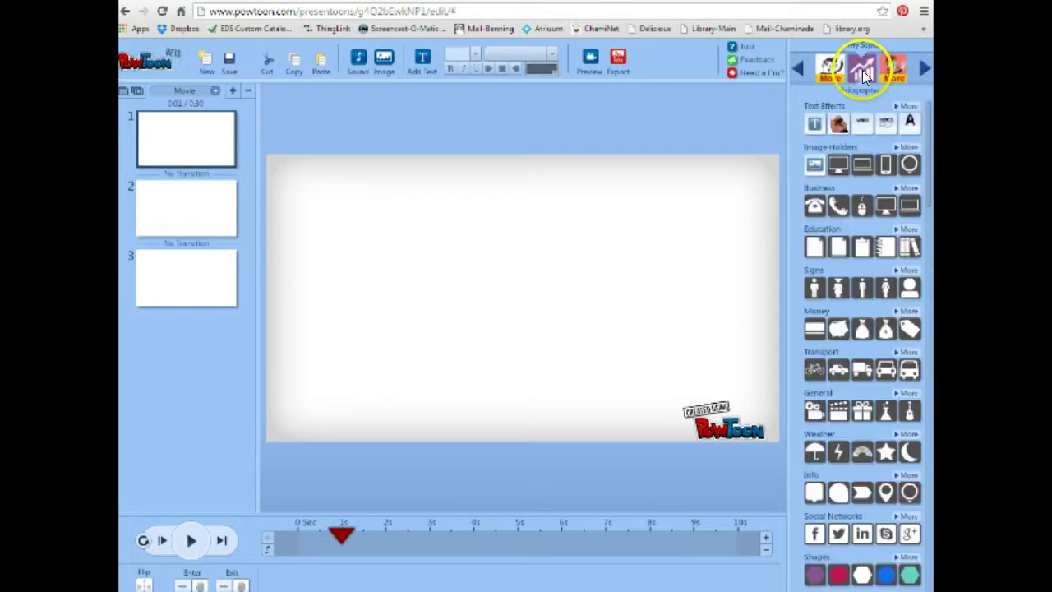
{"action": "left_click", "coordinate": [921, 65]}
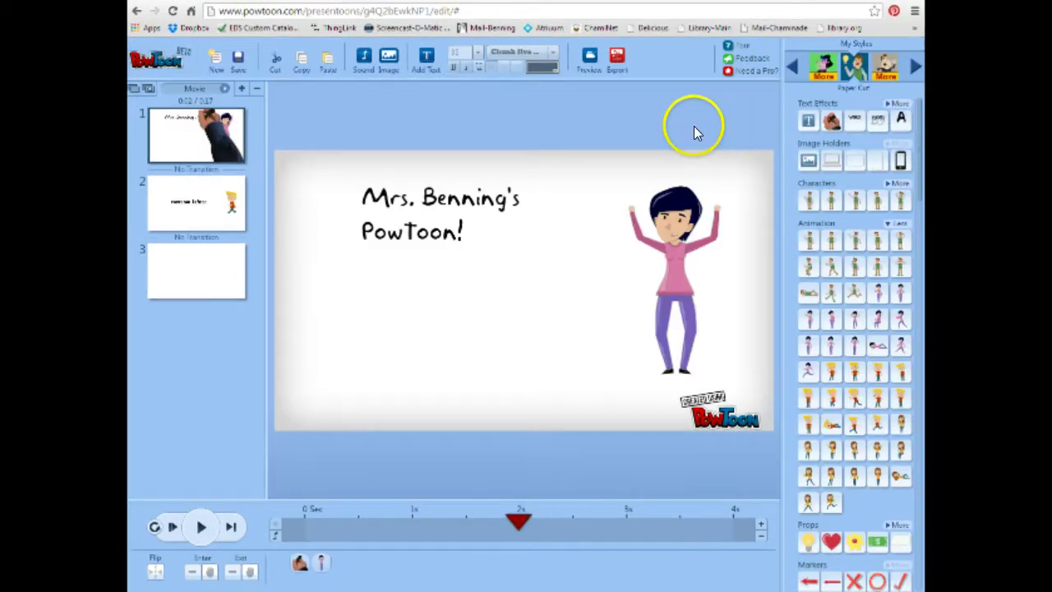
Save the presentation and return to the Dashboard, where it is listed as 'Blank'.
{"action": "left_click", "coordinate": [237, 57]}
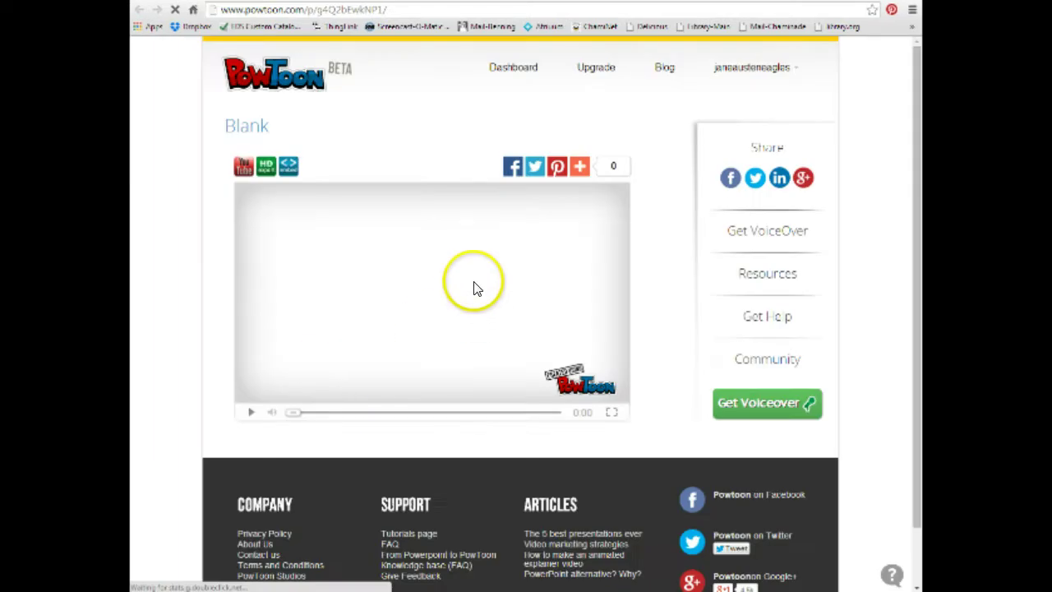
{"action": "left_click", "coordinate": [506, 67]}
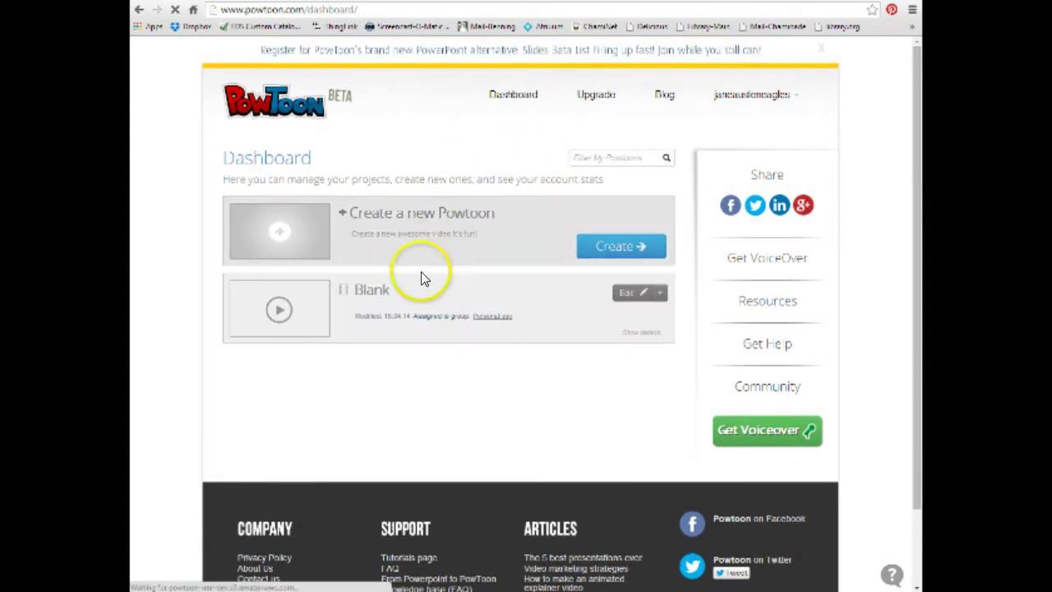
{"action": "mouse_move", "coordinate": [402, 300]}
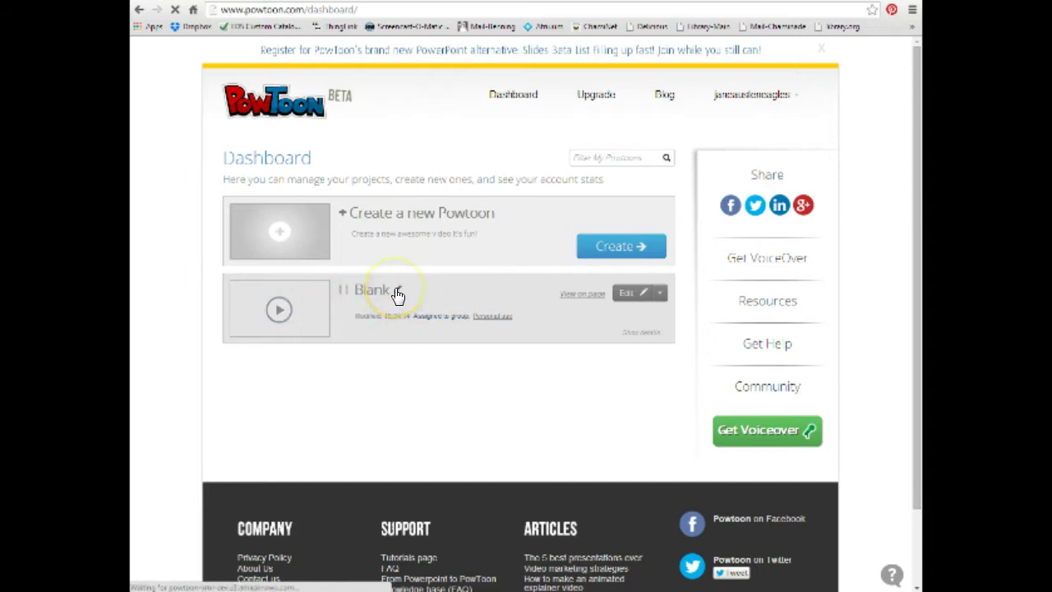
Expand the Blank project's details, closing the group assignment without assigning it.
{"action": "left_click", "coordinate": [398, 292]}
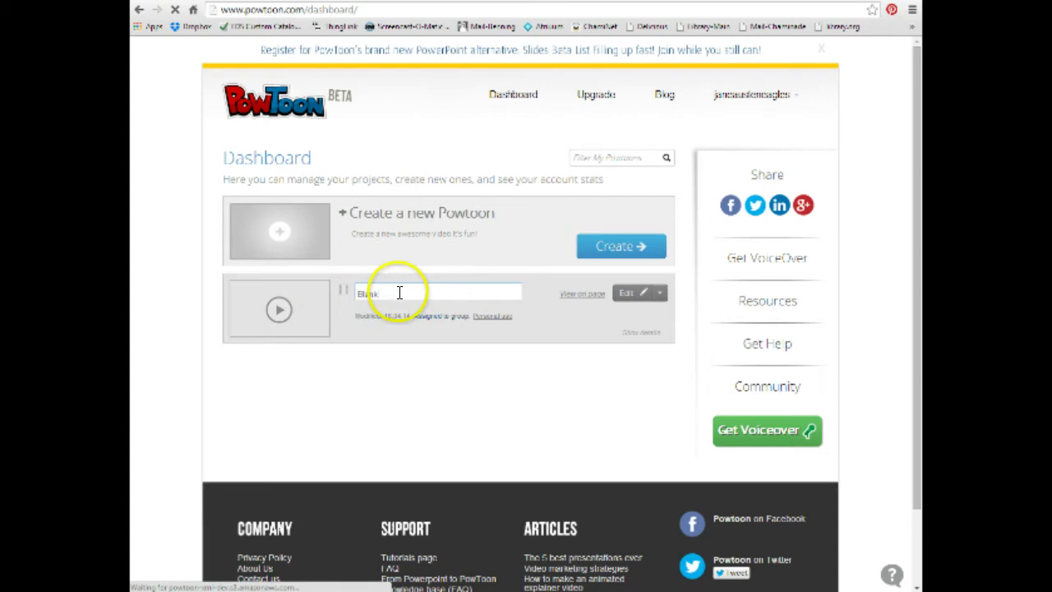
{"action": "left_click", "coordinate": [539, 319]}
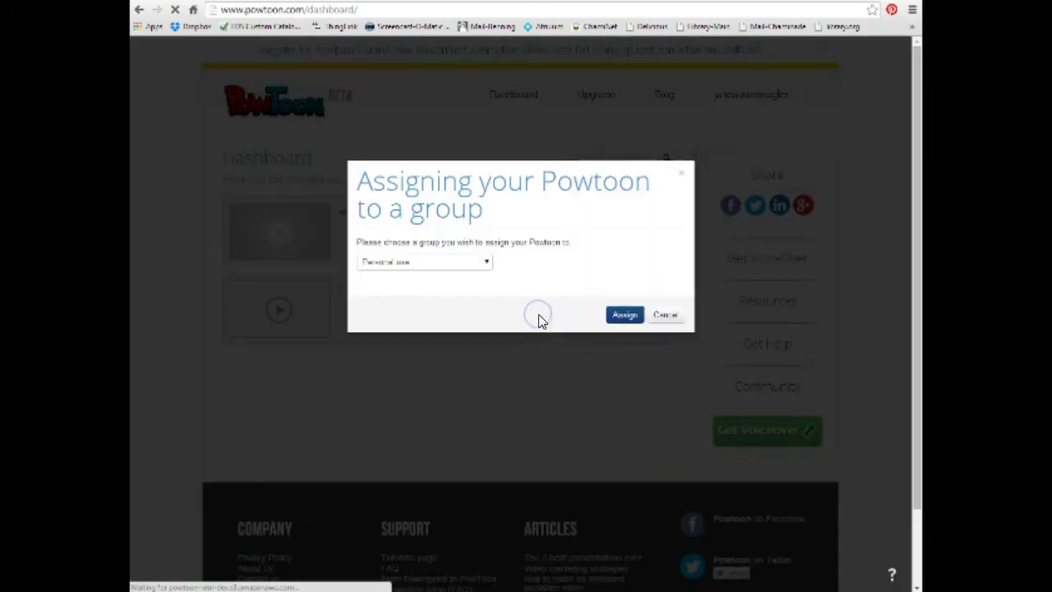
{"action": "left_click", "coordinate": [668, 314]}
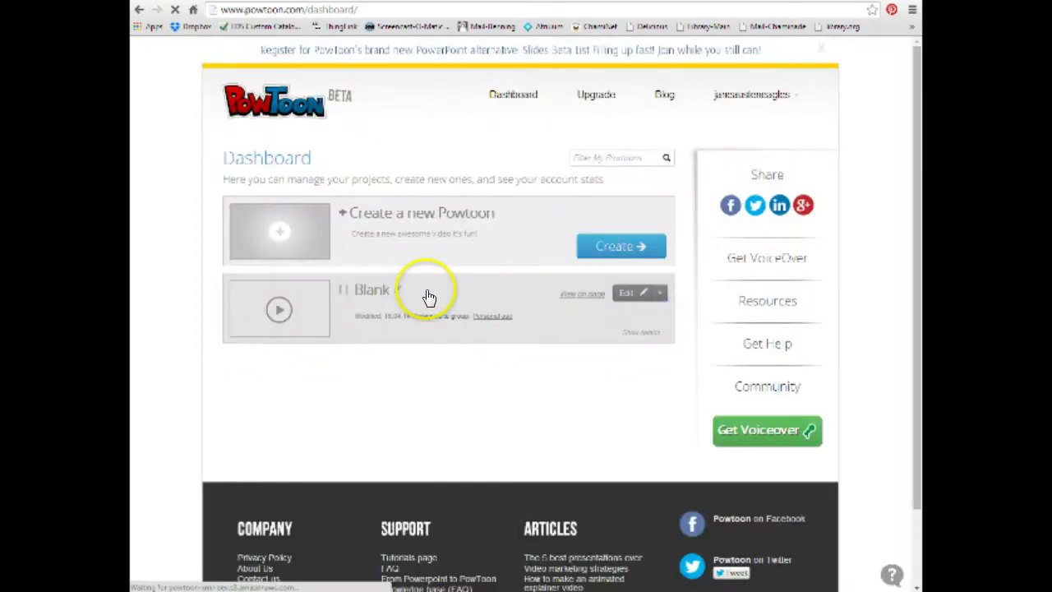
{"action": "left_click", "coordinate": [642, 335]}
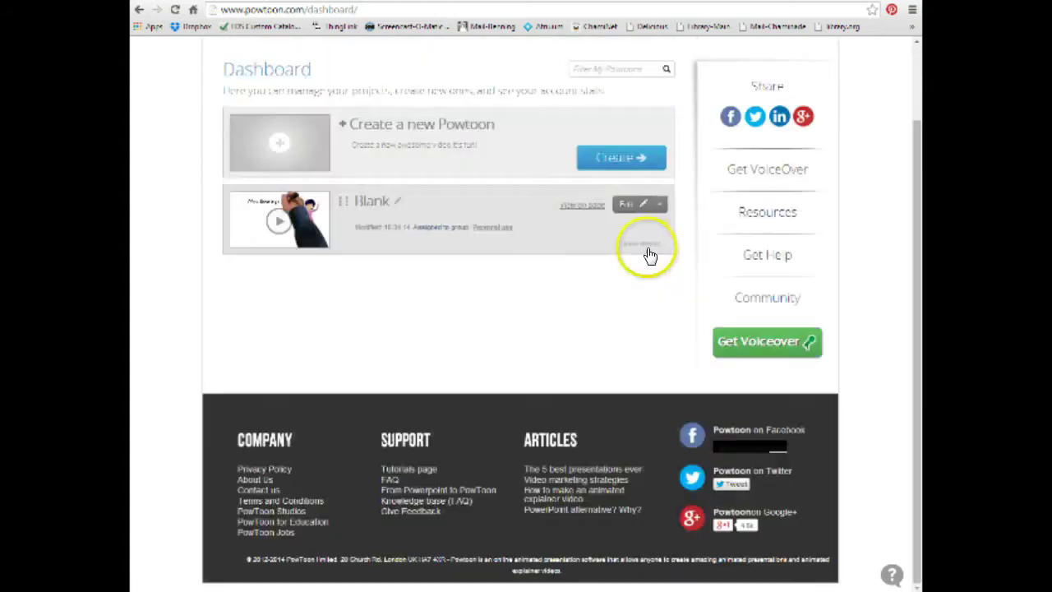
{"action": "left_click", "coordinate": [643, 252]}
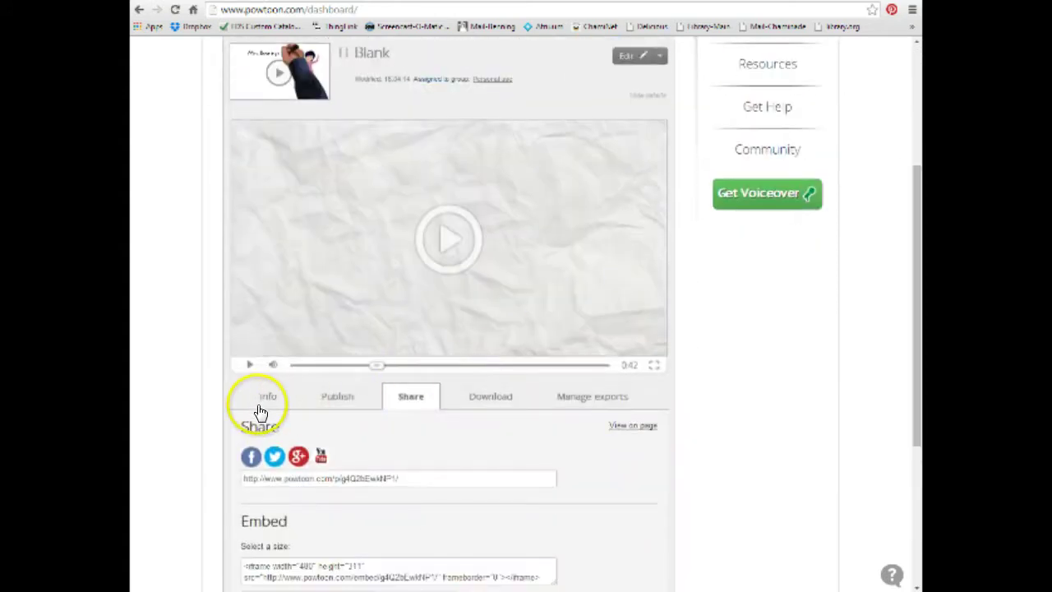
Rename the presentation from 'Blank' to 'Jane Austen's PowToon' in the Info section.
{"action": "left_click", "coordinate": [264, 399]}
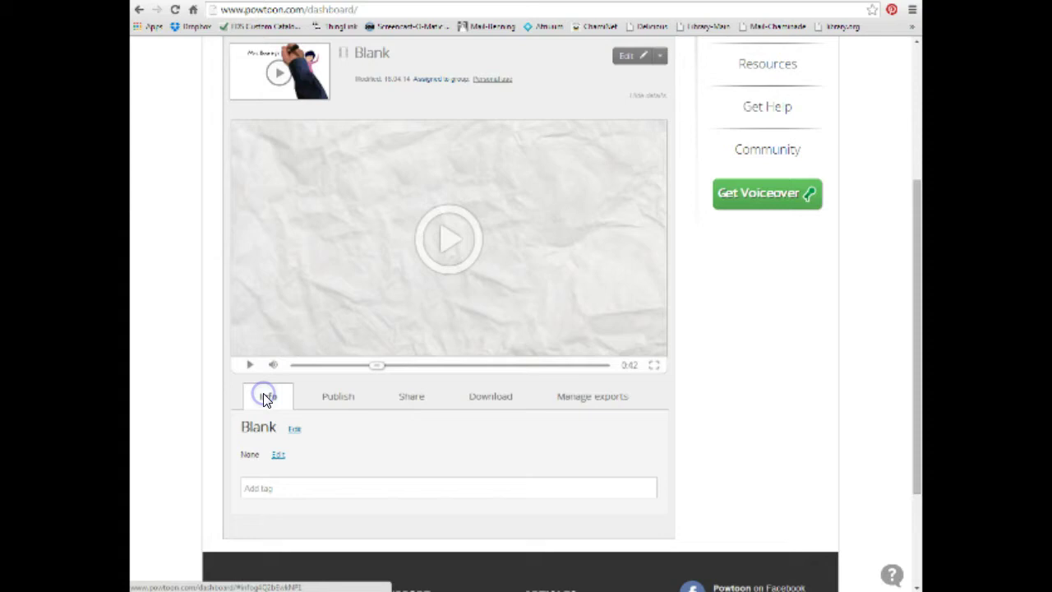
{"action": "left_click", "coordinate": [294, 429]}
{"action": "left_click_drag", "start_coordinate": [296, 427], "coordinate": [223, 423]}
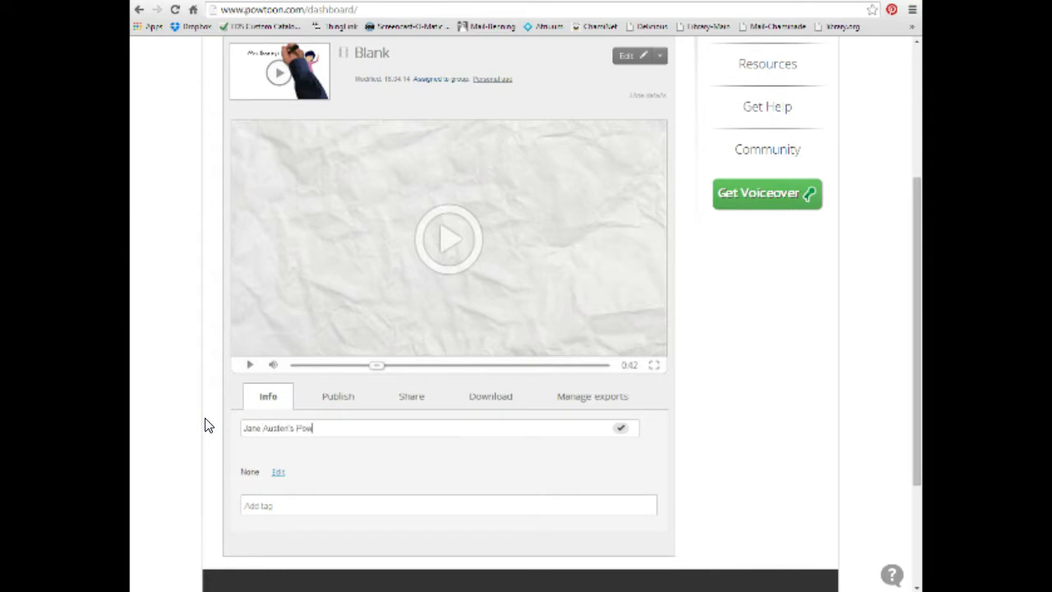
{"action": "left_click", "coordinate": [618, 429]}
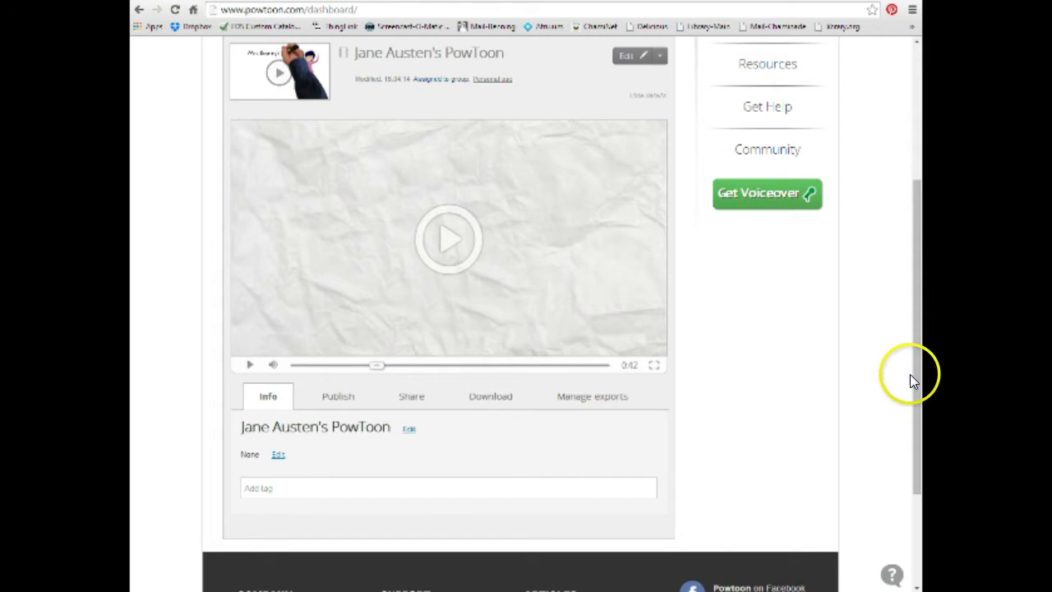
{"action": "left_click_drag", "start_coordinate": [912, 373], "coordinate": [858, 258]}
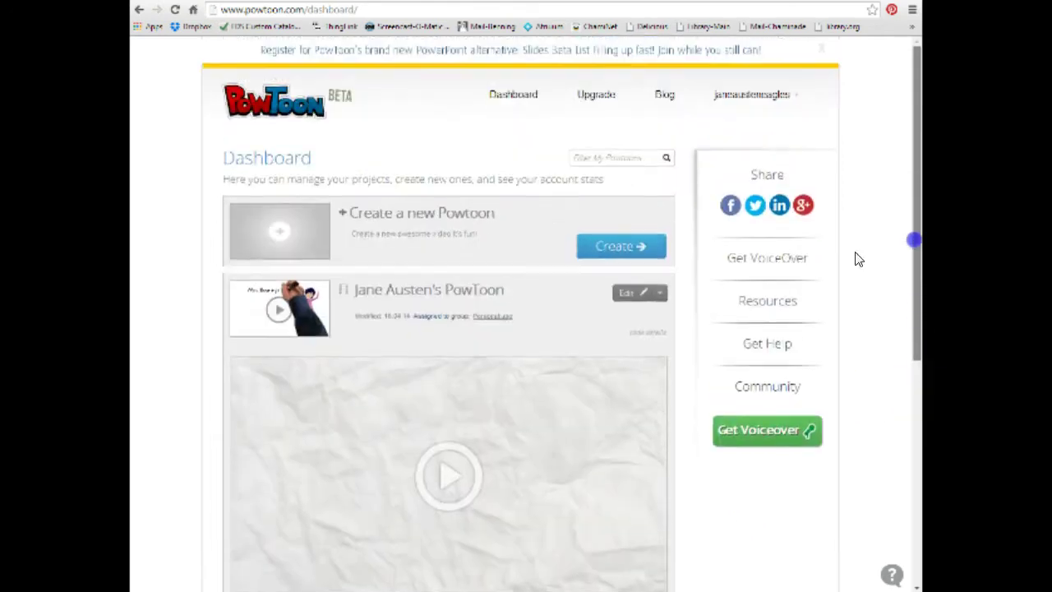
Collapse the details and assign Jane Austen's PowToon to the Nade Library group.
{"action": "left_click", "coordinate": [649, 333]}
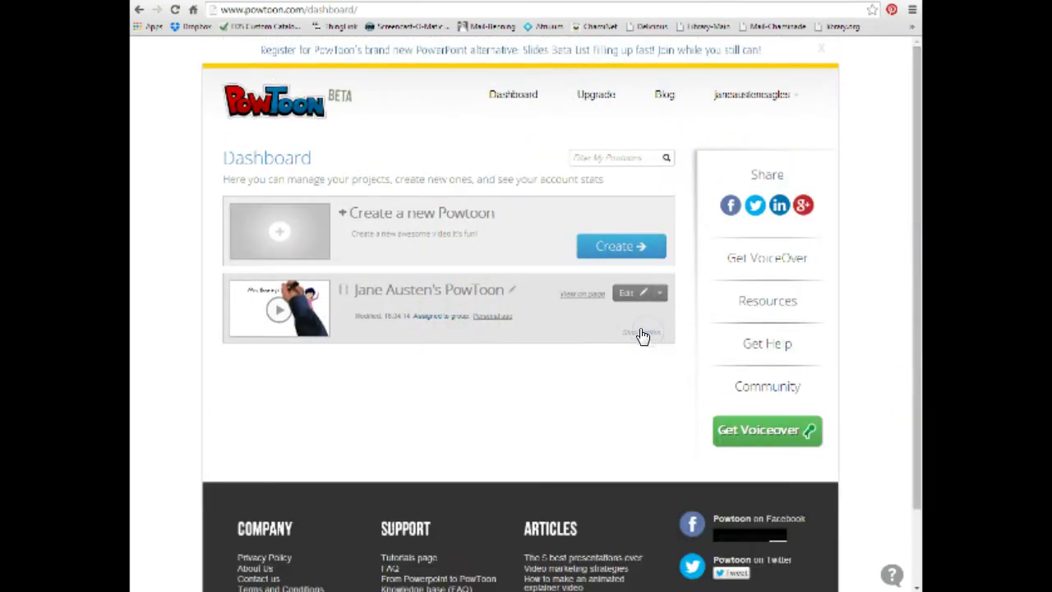
{"action": "left_click", "coordinate": [434, 313]}
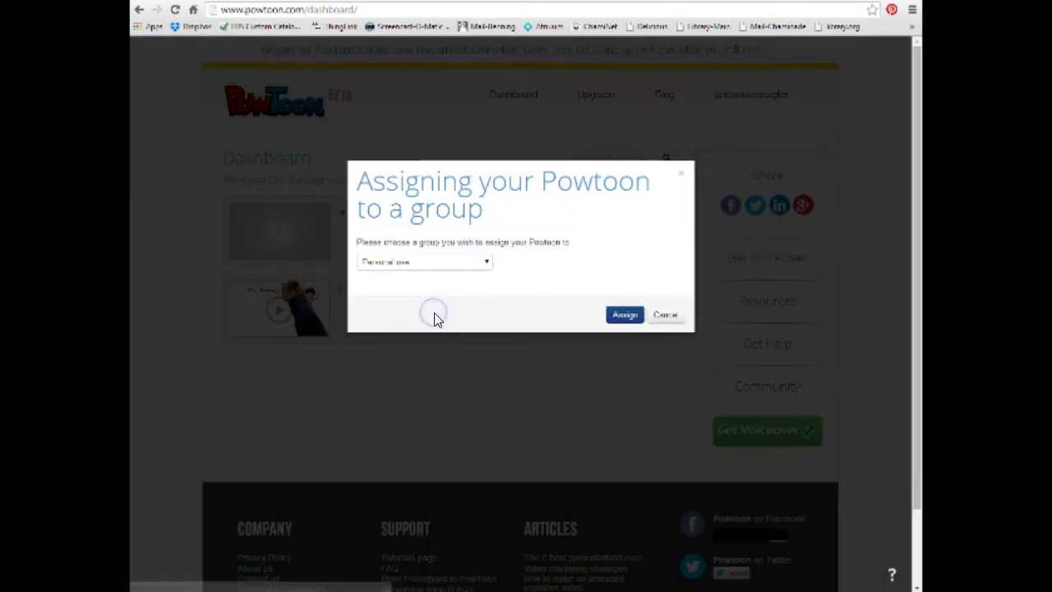
{"action": "left_click", "coordinate": [485, 264]}
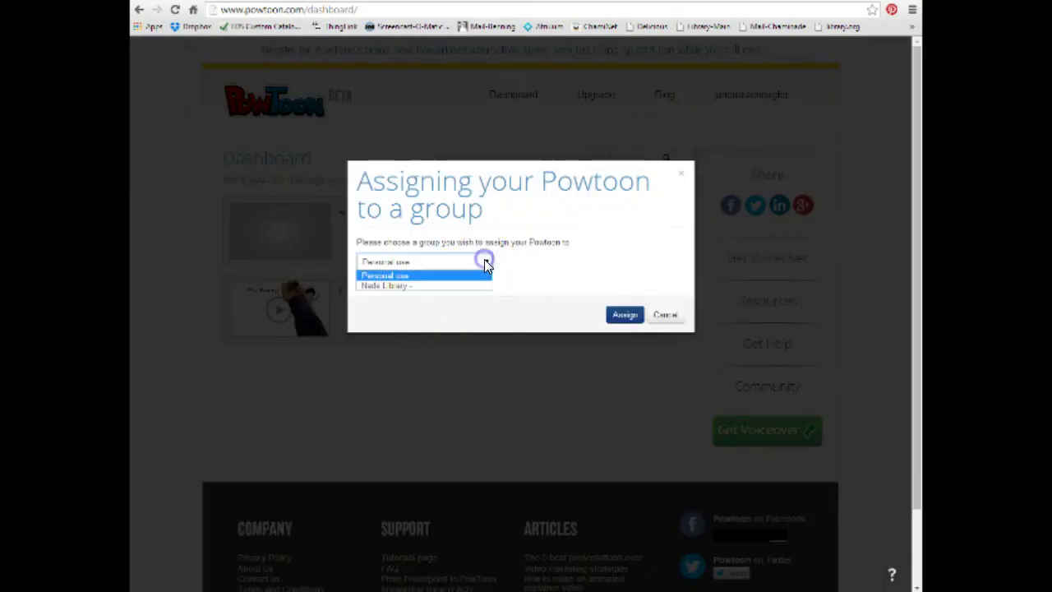
{"action": "left_click", "coordinate": [416, 286]}
{"action": "left_click", "coordinate": [620, 319]}
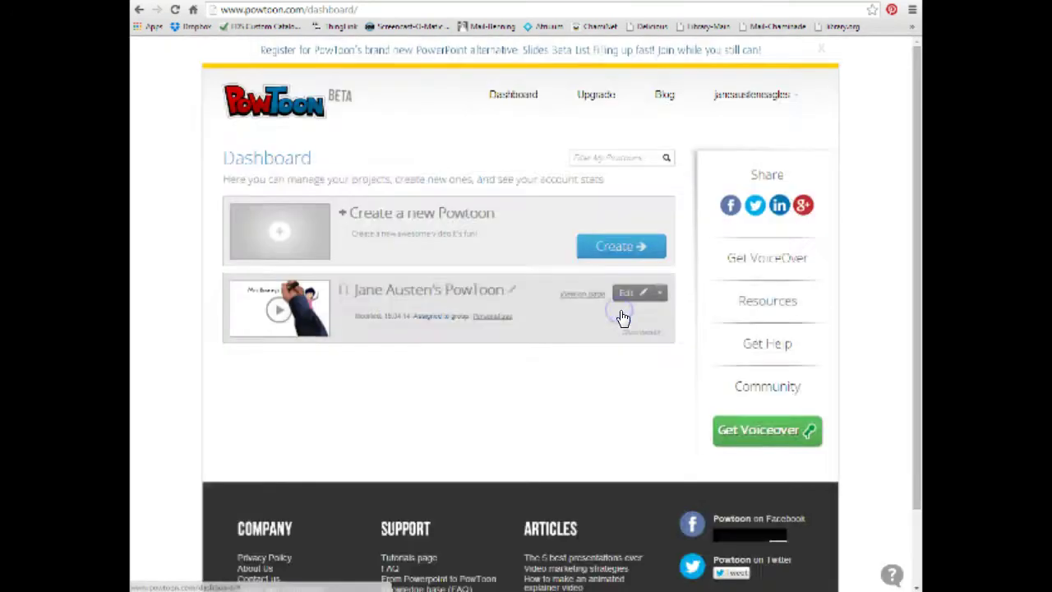
{"action": "left_click", "coordinate": [577, 332]}
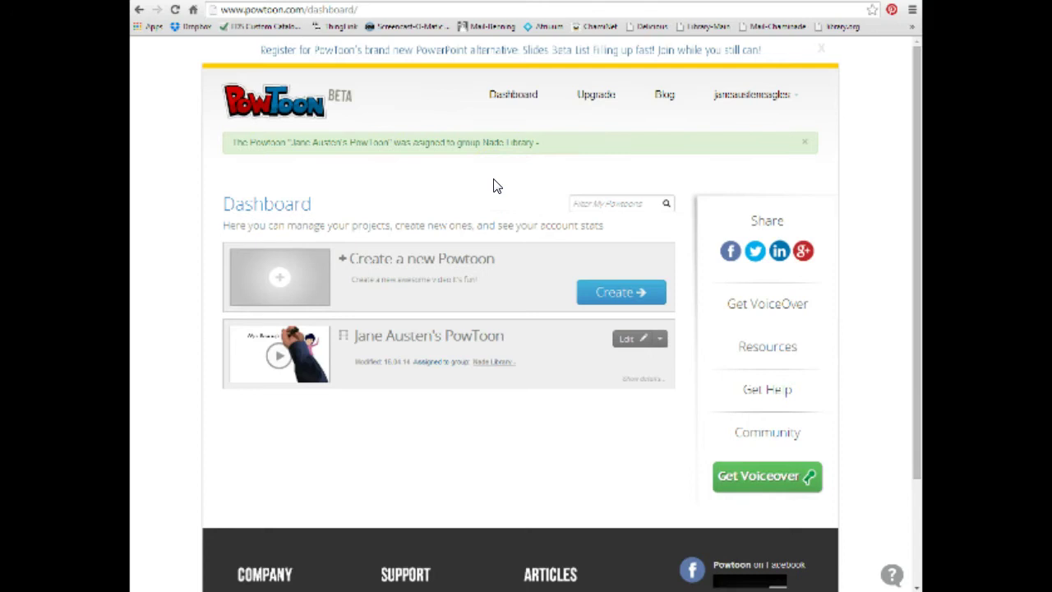
In the teacher's Classroom, expand Nade Library and the student's row, then view Jane Austen's PowToon.
{"action": "left_click", "coordinate": [689, 478]}
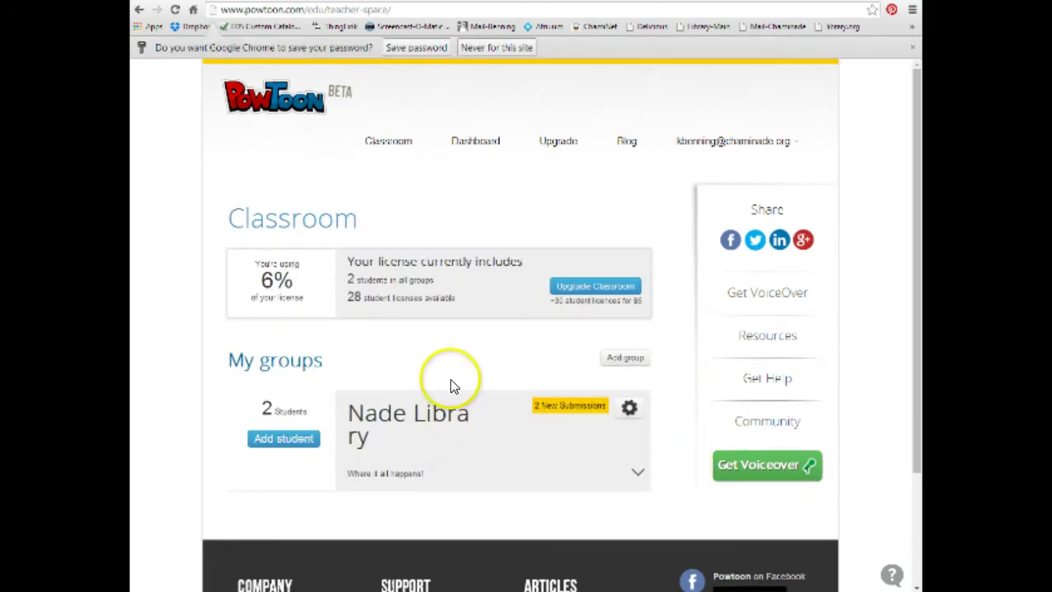
{"action": "left_click", "coordinate": [639, 475]}
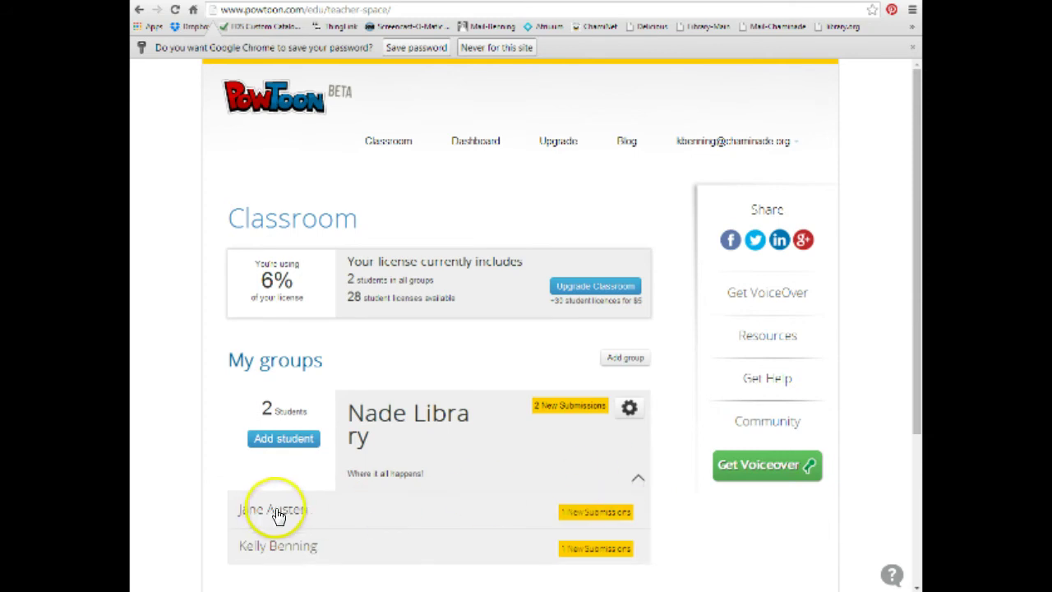
{"action": "left_click", "coordinate": [605, 512]}
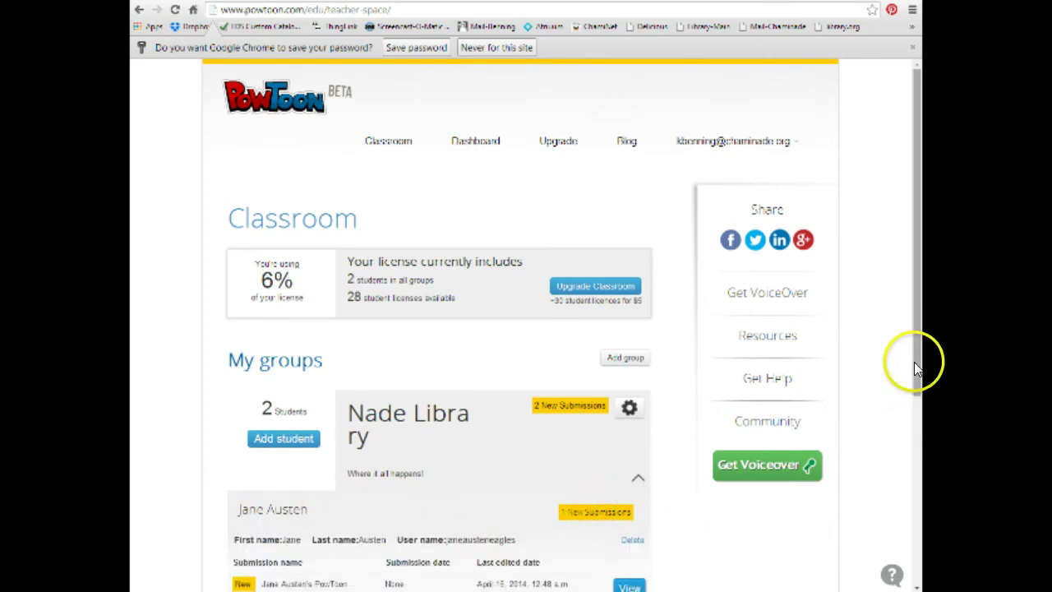
{"action": "left_click_drag", "start_coordinate": [916, 365], "coordinate": [918, 438]}
{"action": "left_click", "coordinate": [629, 459]}
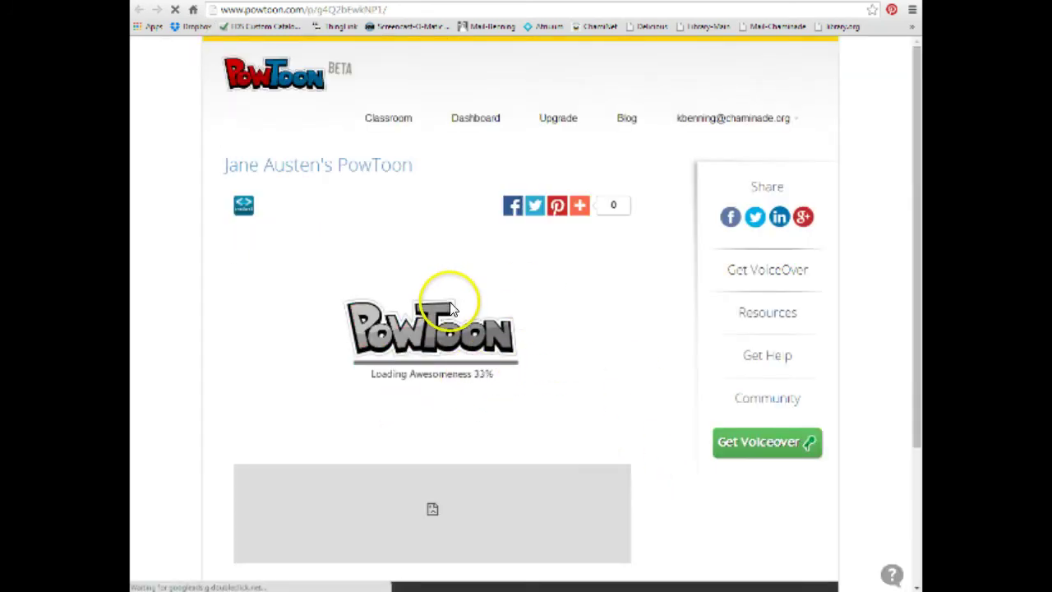
Open and close the account dropdown while Jane Austen's PowToon finishes loading.
{"action": "left_click", "coordinate": [736, 121]}
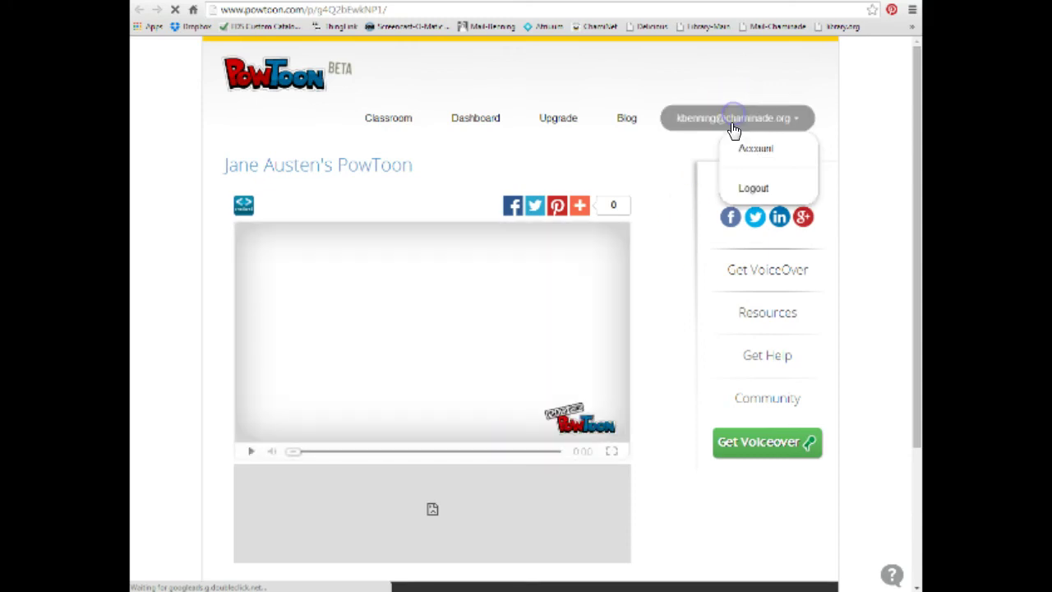
{"action": "left_click", "coordinate": [747, 191]}
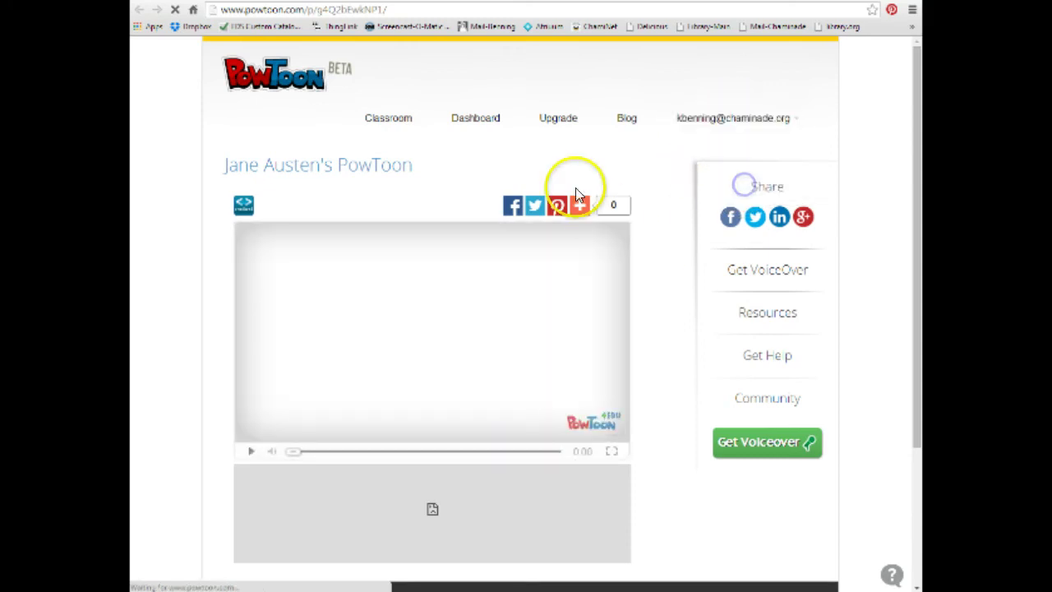